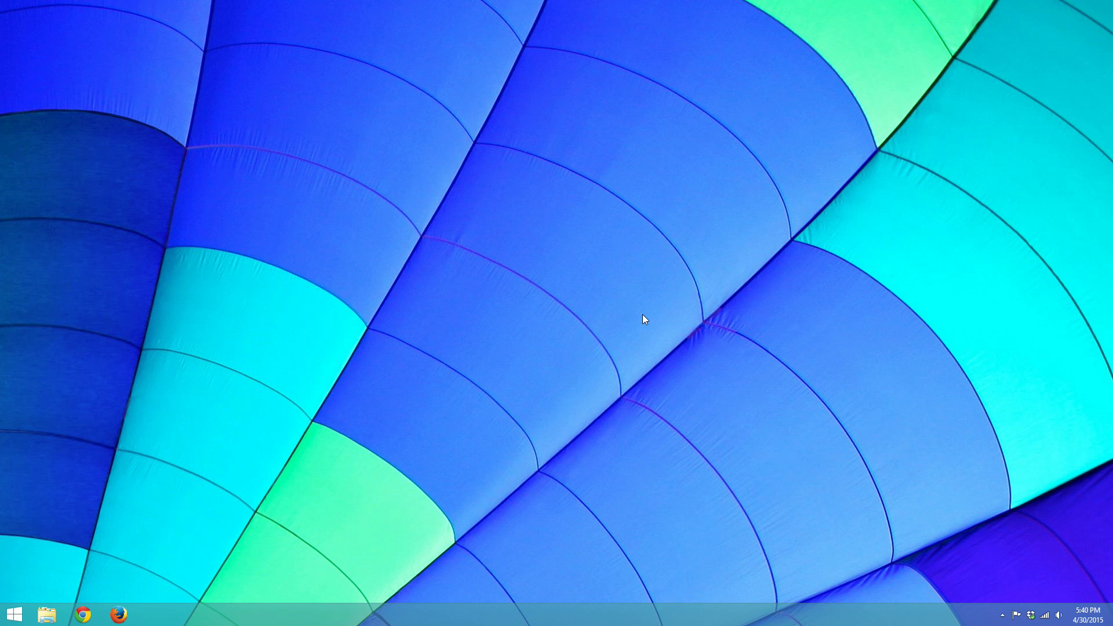
Launch Word 2013 from Windows Search and start a new blank document.
{"action": "key", "text": "super+s"}
{"action": "type", "text": "word 2013"}
{"action": "key", "text": "Return"}
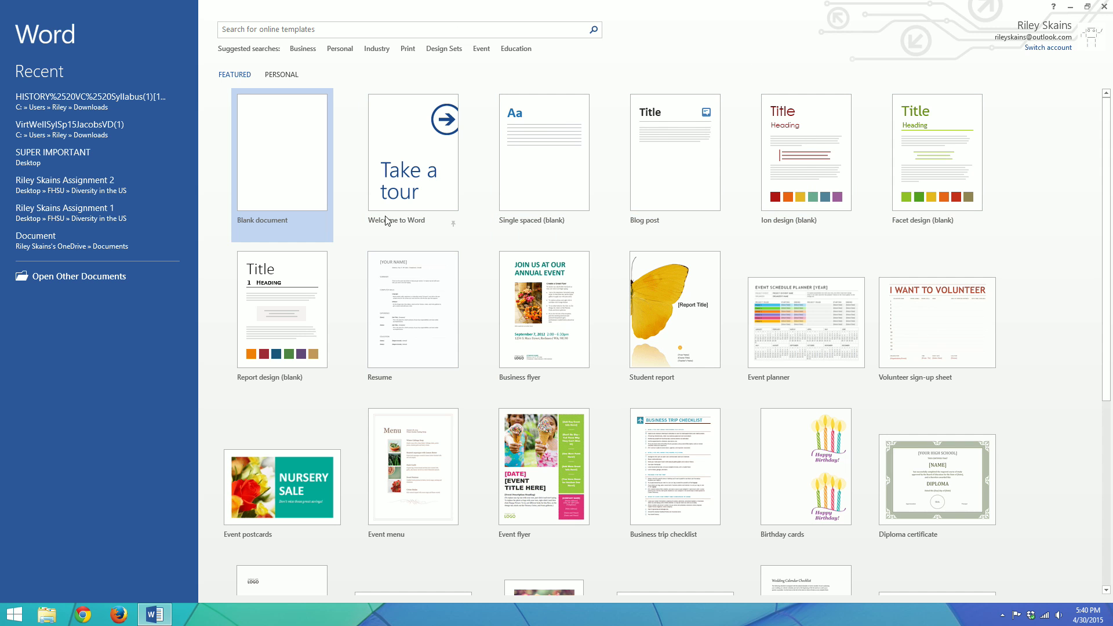
{"action": "left_click", "coordinate": [278, 175]}
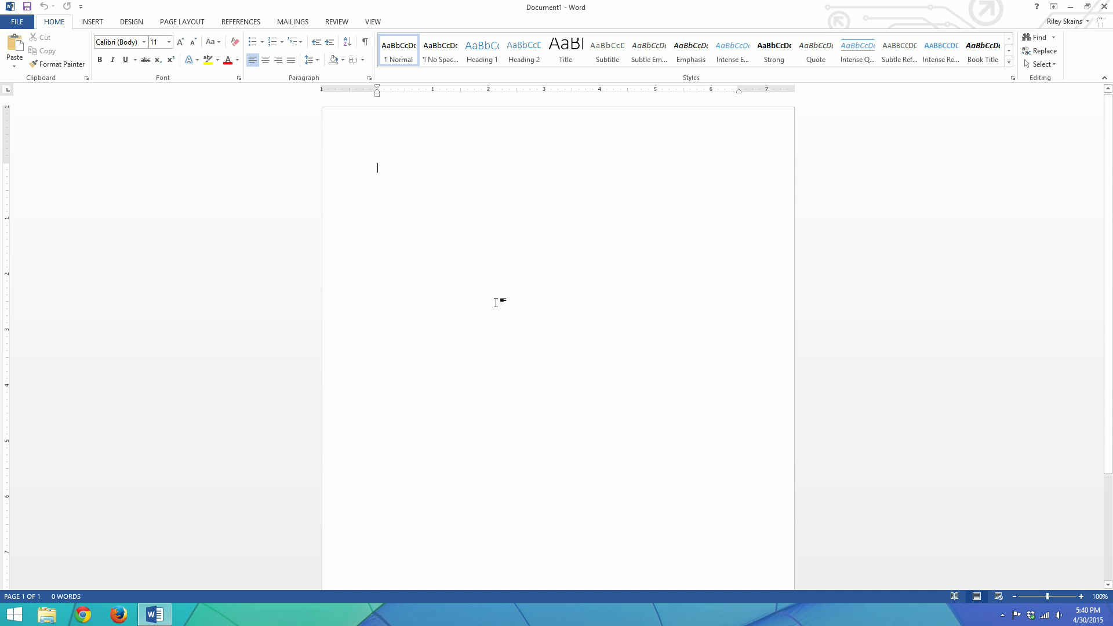
Close Word and open Control Panel's Uninstall a program list.
{"action": "left_click", "coordinate": [1104, 6]}
{"action": "key", "text": "super+s"}
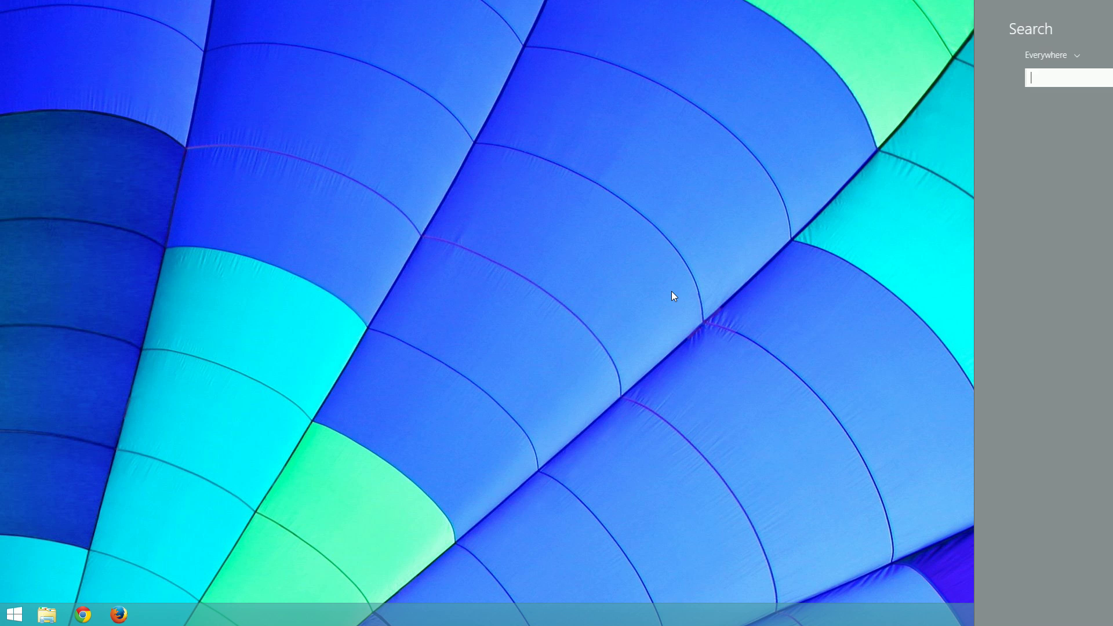
{"action": "type", "text": "control apn"}
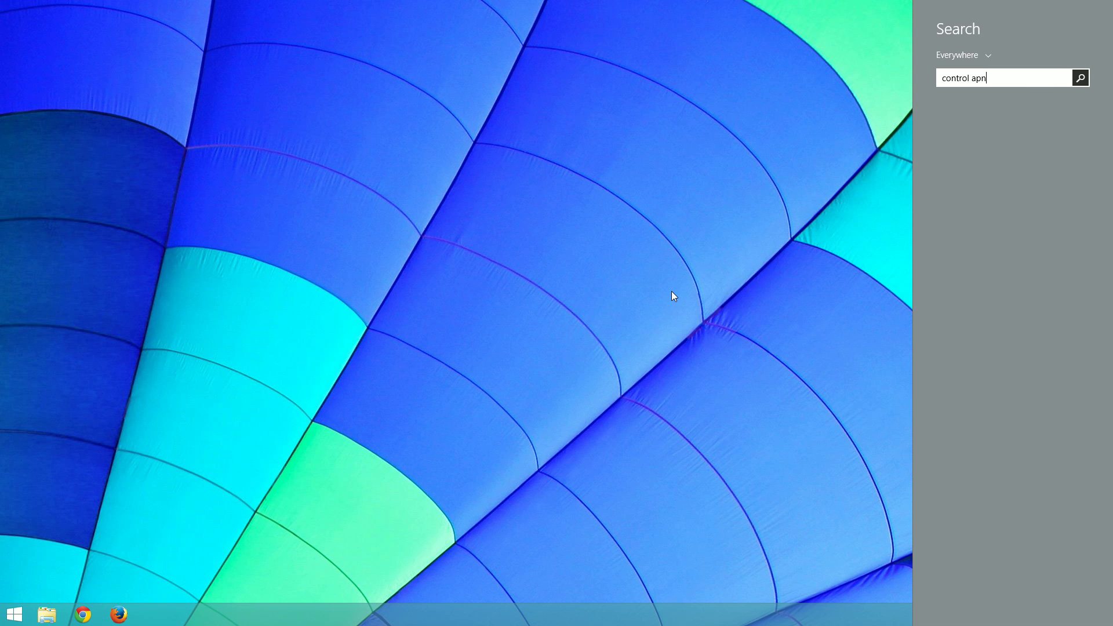
{"action": "key", "text": "BackSpace"}
{"action": "key", "text": "BackSpace"}
{"action": "key", "text": "BackSpace"}
{"action": "type", "text": "panel"}
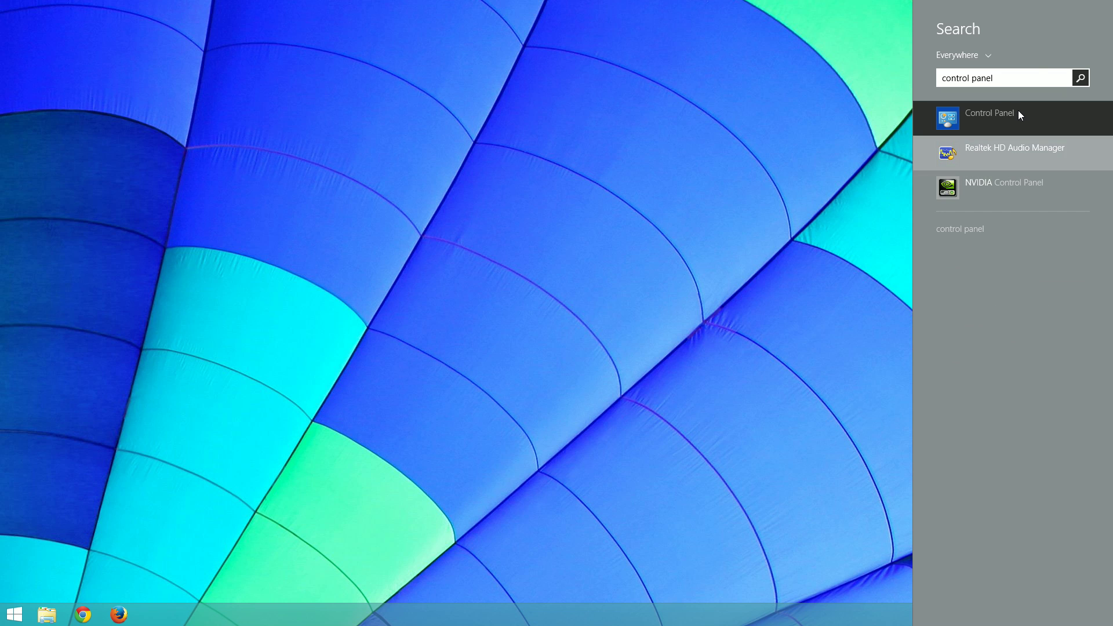
{"action": "left_click", "coordinate": [1018, 114]}
{"action": "left_click", "coordinate": [319, 306]}
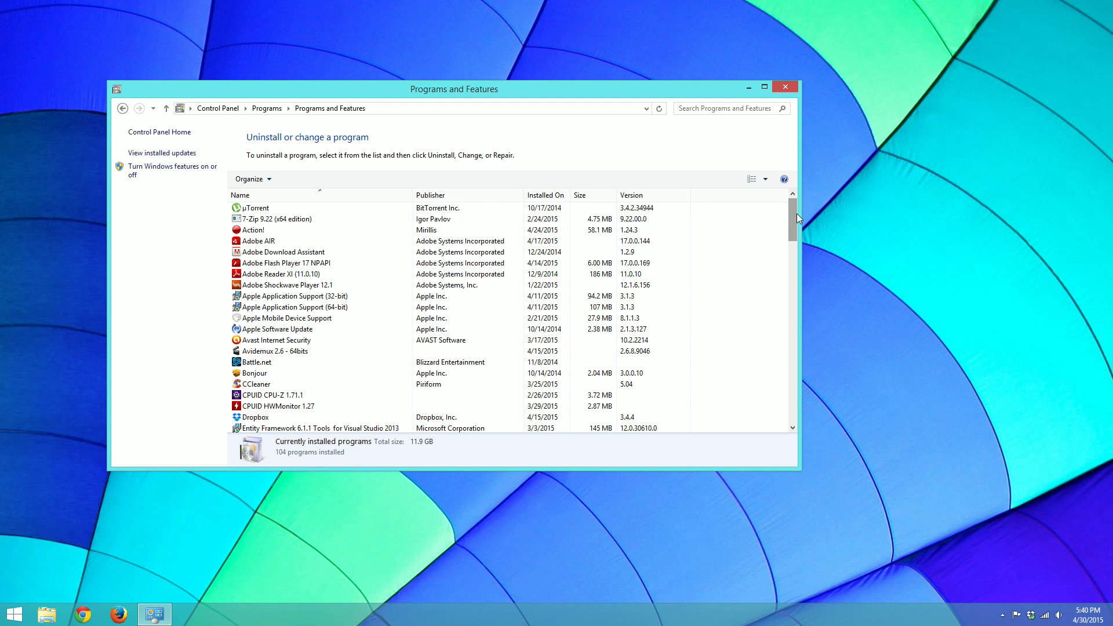
Choose Online Repair for Microsoft Office 365 via Change, then cancel the repair.
{"action": "left_click_drag", "start_coordinate": [797, 213], "coordinate": [787, 277]}
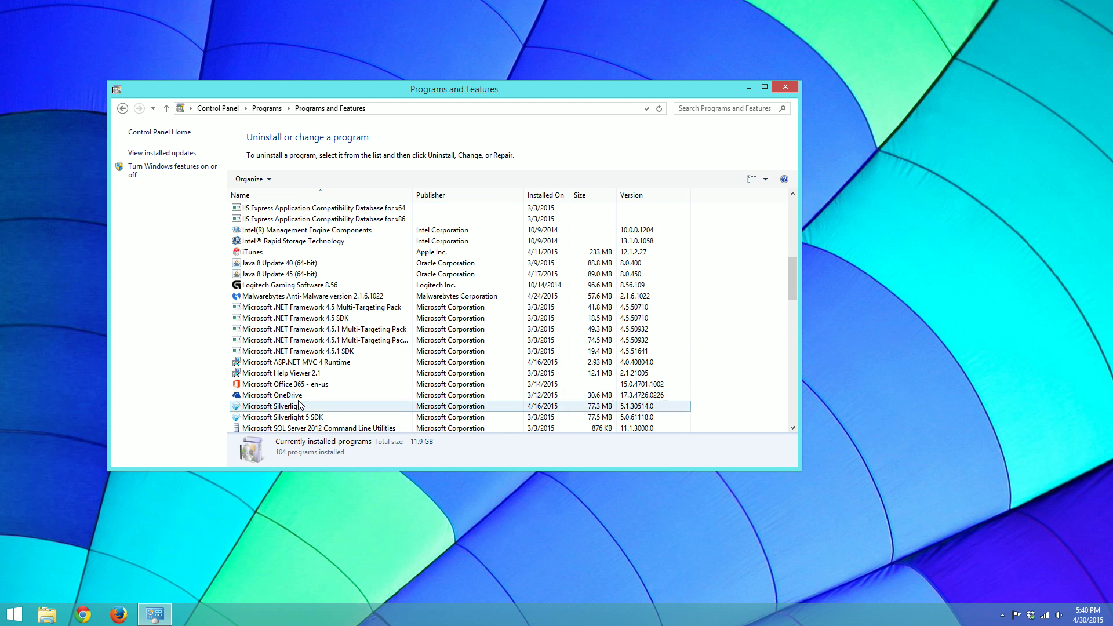
{"action": "left_click", "coordinate": [289, 384]}
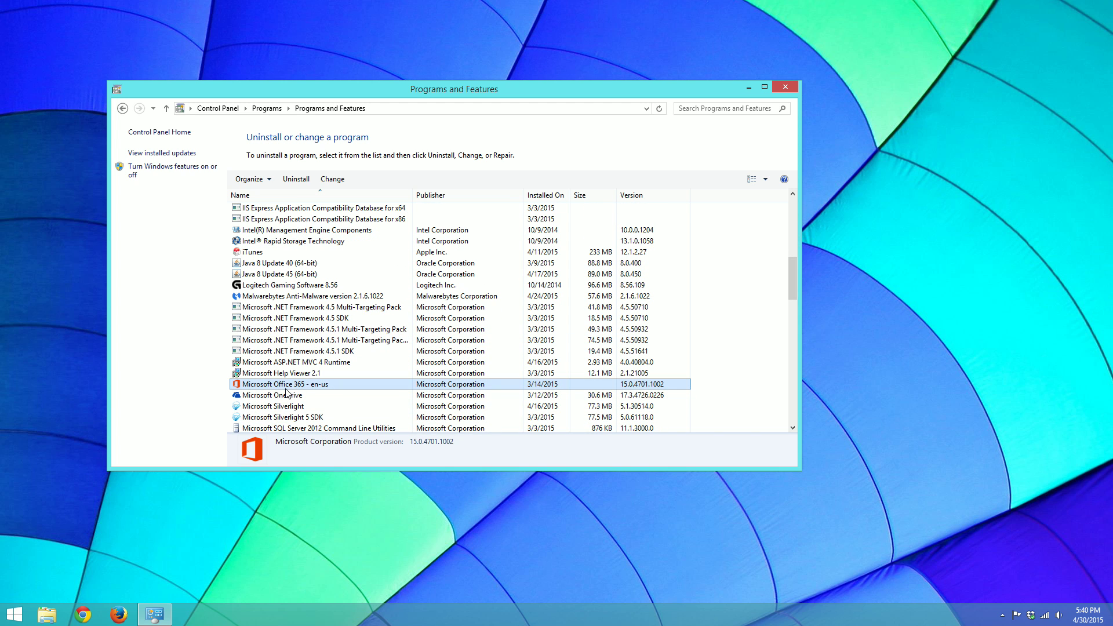
{"action": "right_click", "coordinate": [285, 387]}
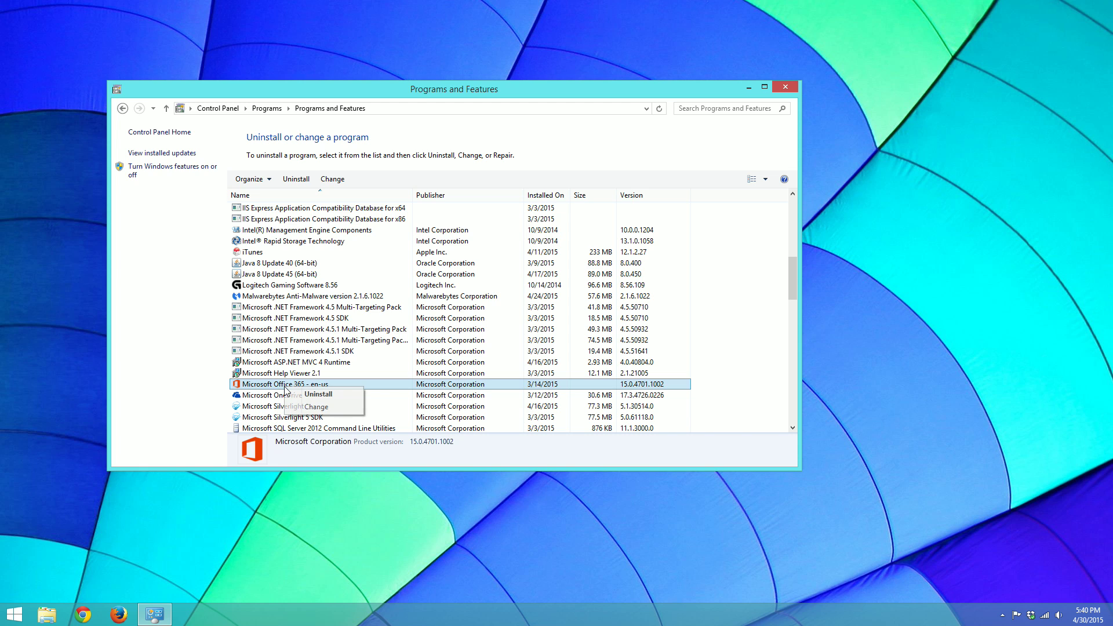
{"action": "left_click", "coordinate": [317, 406]}
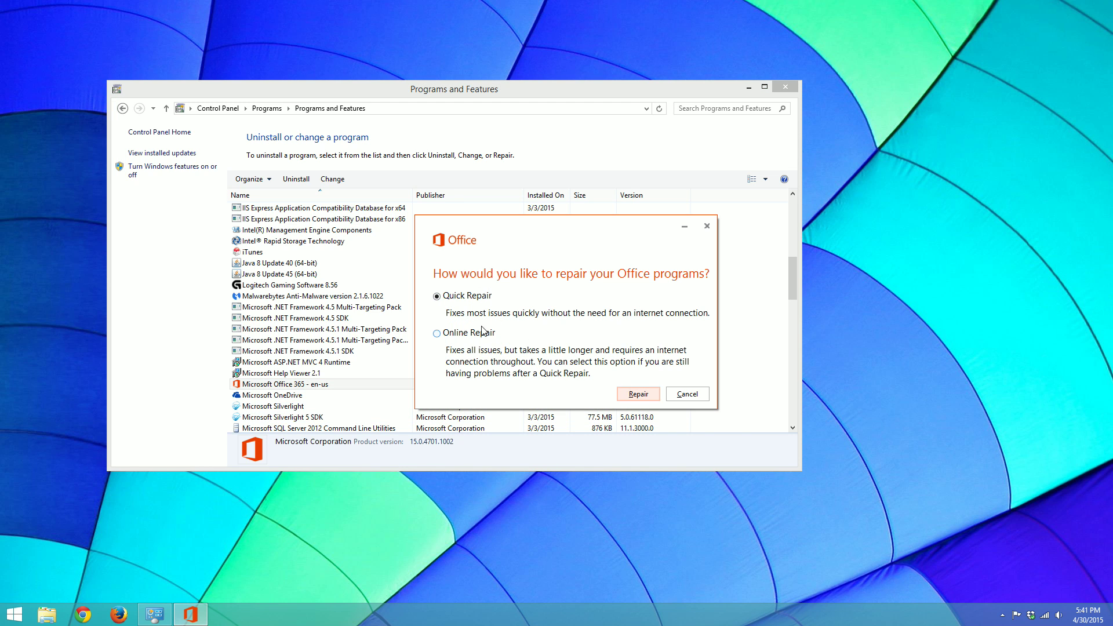
{"action": "left_click", "coordinate": [462, 335]}
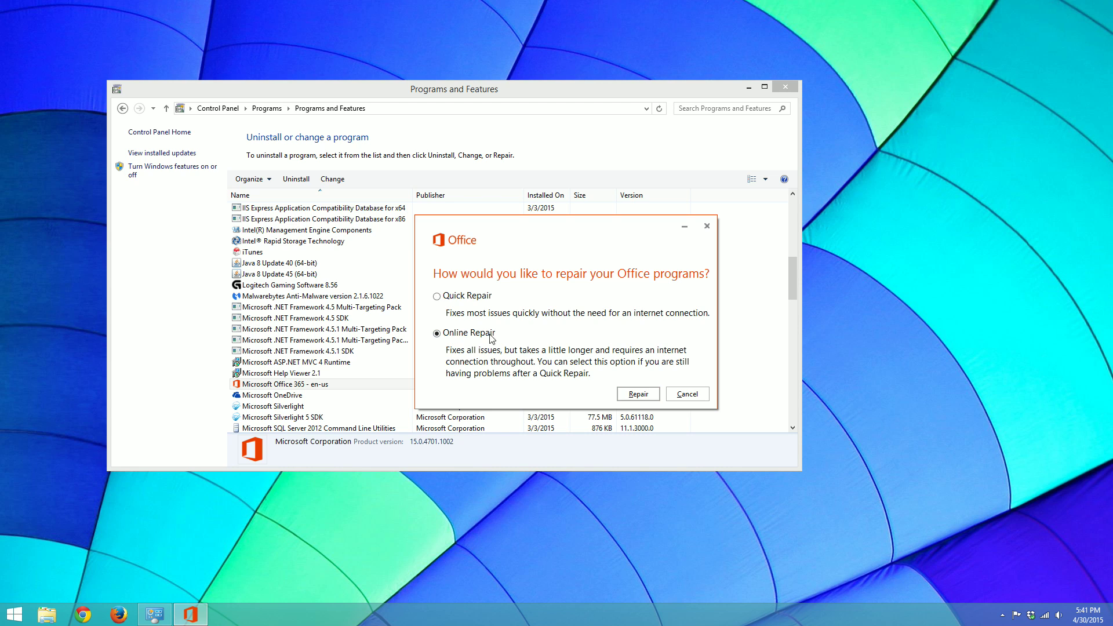
{"action": "left_click", "coordinate": [689, 395]}
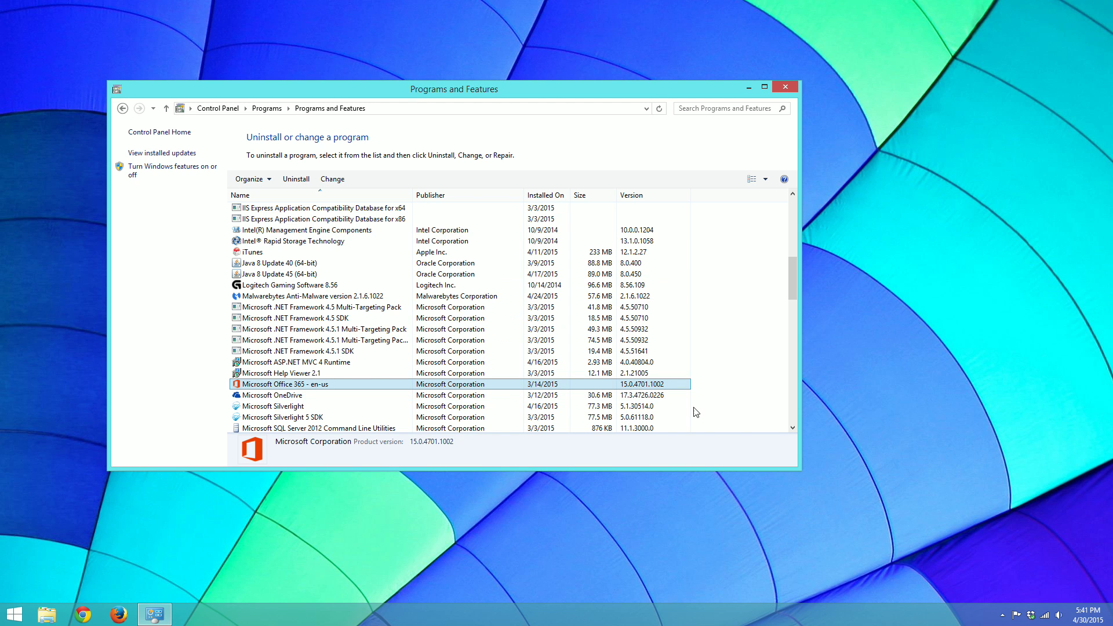
Close Programs and Features and run 'winword /safe' from the Run box.
{"action": "left_click", "coordinate": [787, 88]}
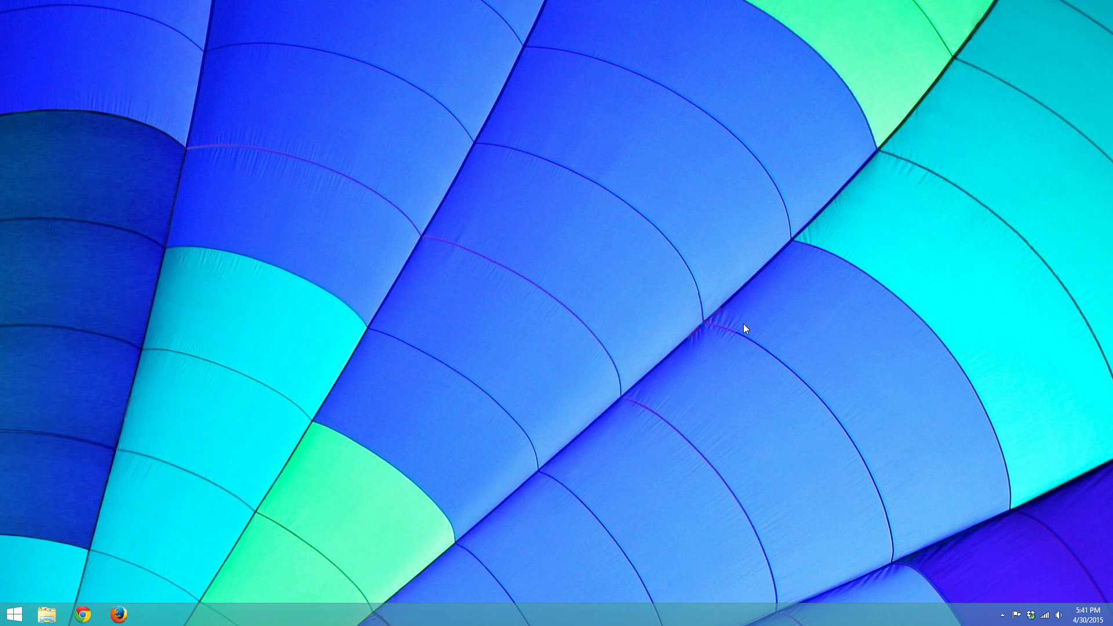
{"action": "left_click_drag", "start_coordinate": [316, 122], "coordinate": [710, 431]}
{"action": "key", "text": "super+r"}
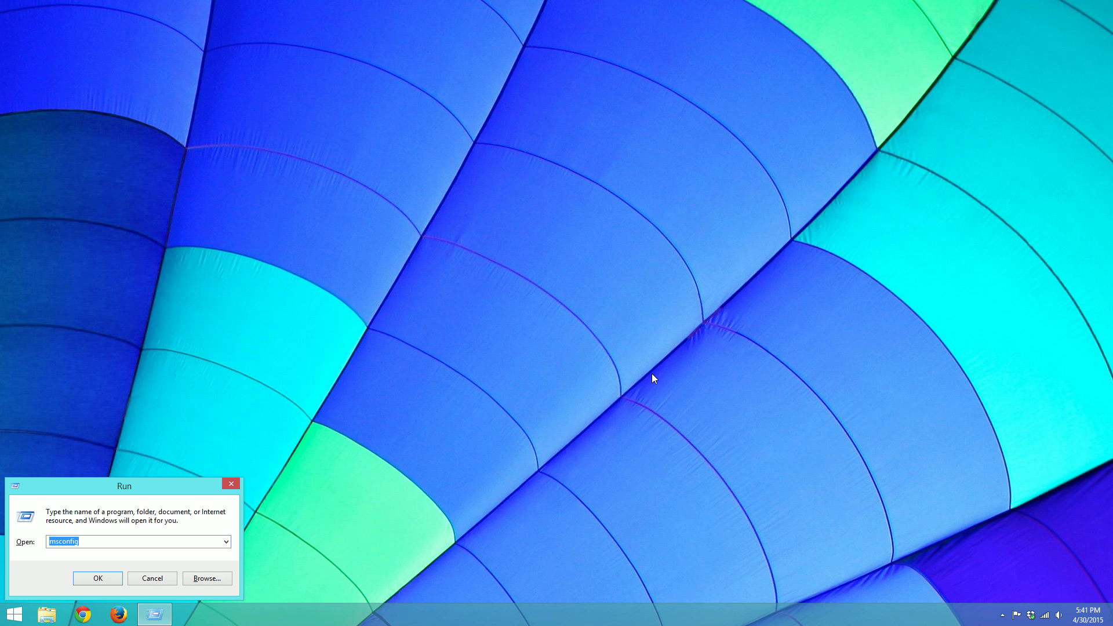
{"action": "type", "text": "winword /safe"}
{"action": "key", "text": "Return"}
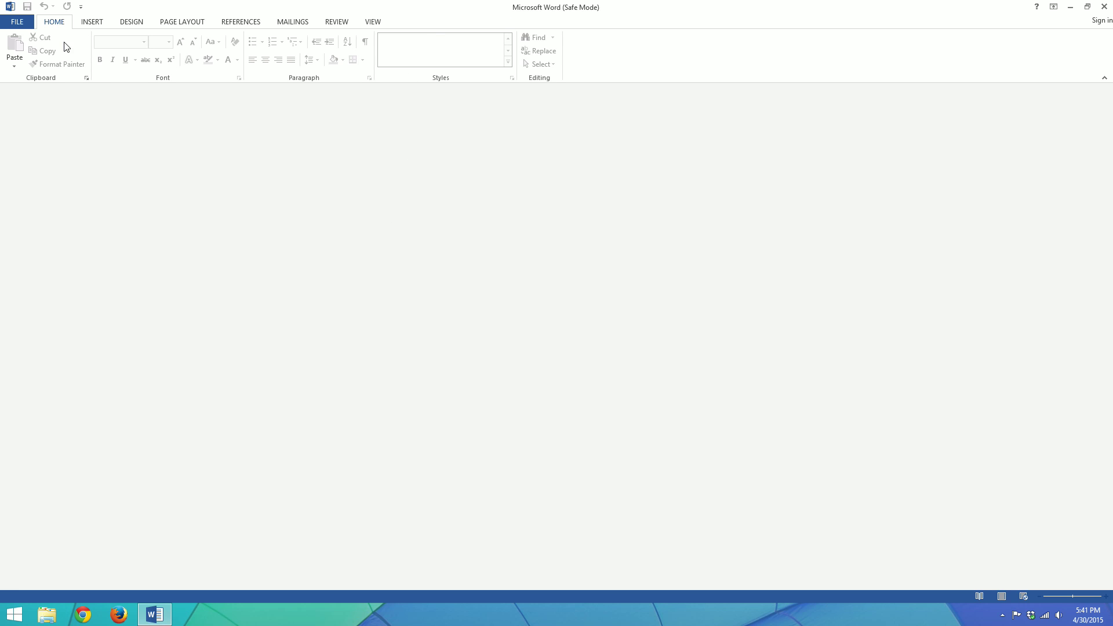
Create a blank document via File > New in Safe Mode Word, then close Word.
{"action": "left_click", "coordinate": [24, 23]}
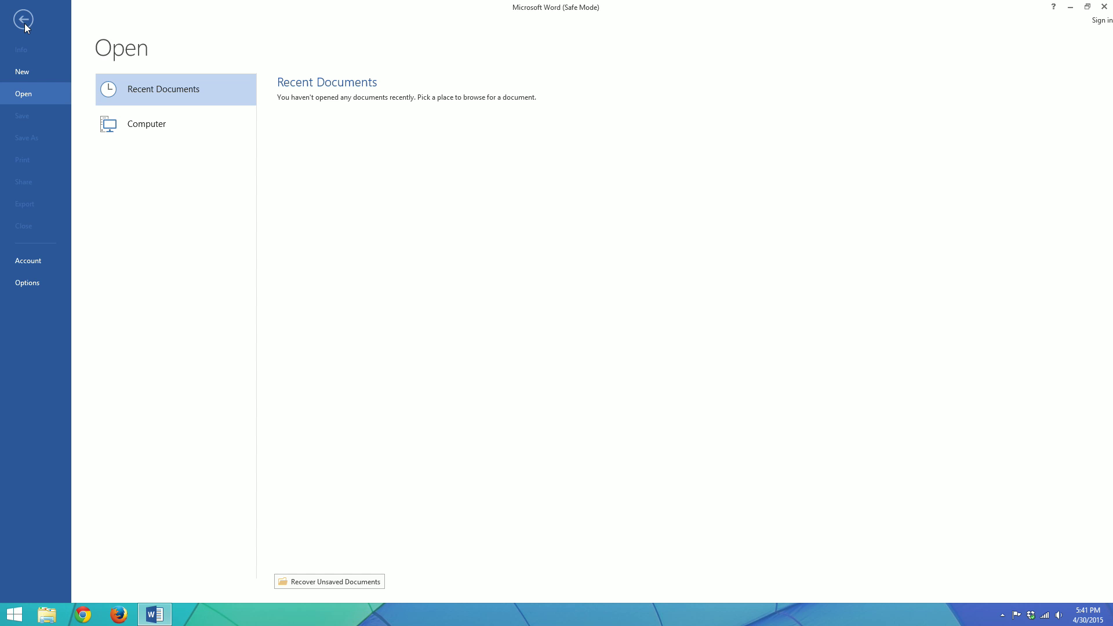
{"action": "left_click", "coordinate": [27, 71]}
{"action": "left_click", "coordinate": [141, 186]}
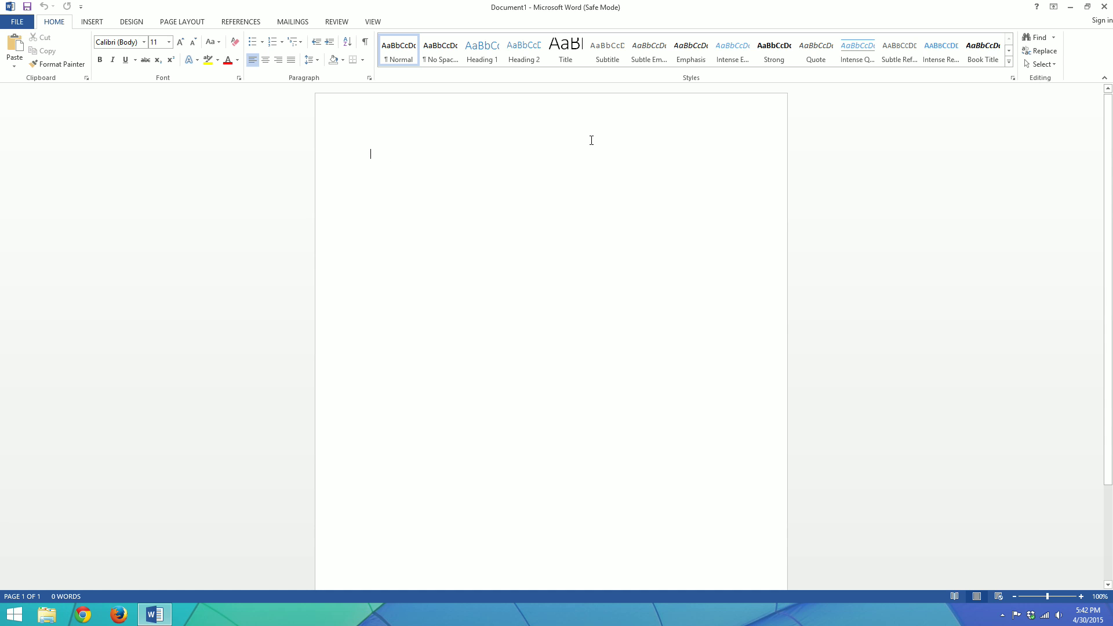
{"action": "left_click", "coordinate": [1104, 7]}
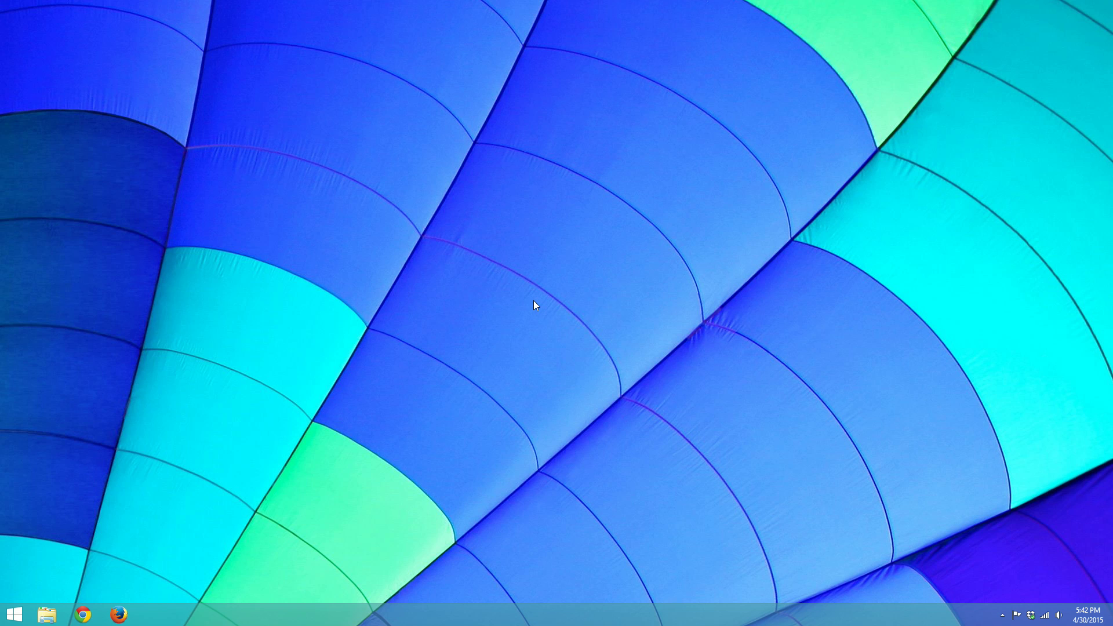
Relaunch Word normally on a blank Document1 and open the FILE view of recent documents.
{"action": "key", "text": "super+s"}
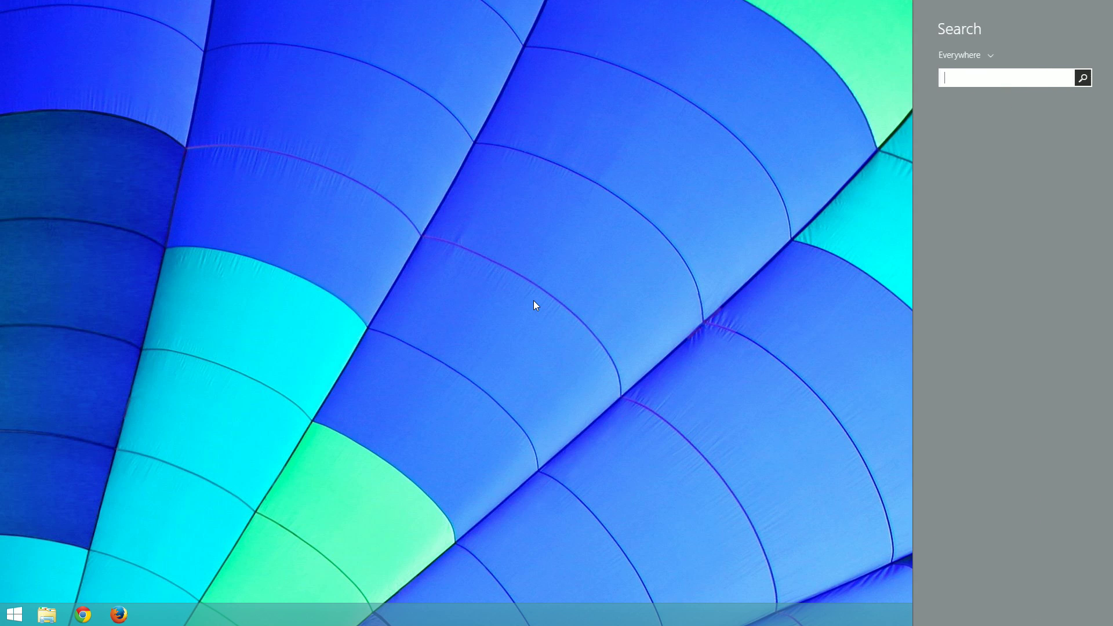
{"action": "type", "text": "word 2013"}
{"action": "key", "text": "Return"}
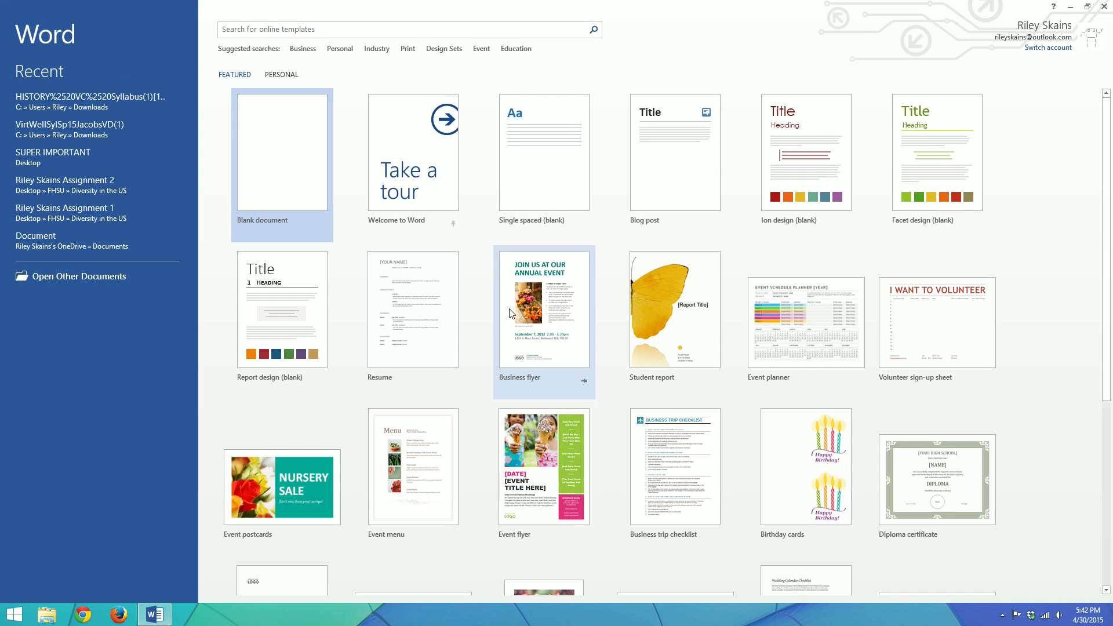
{"action": "left_click", "coordinate": [305, 149]}
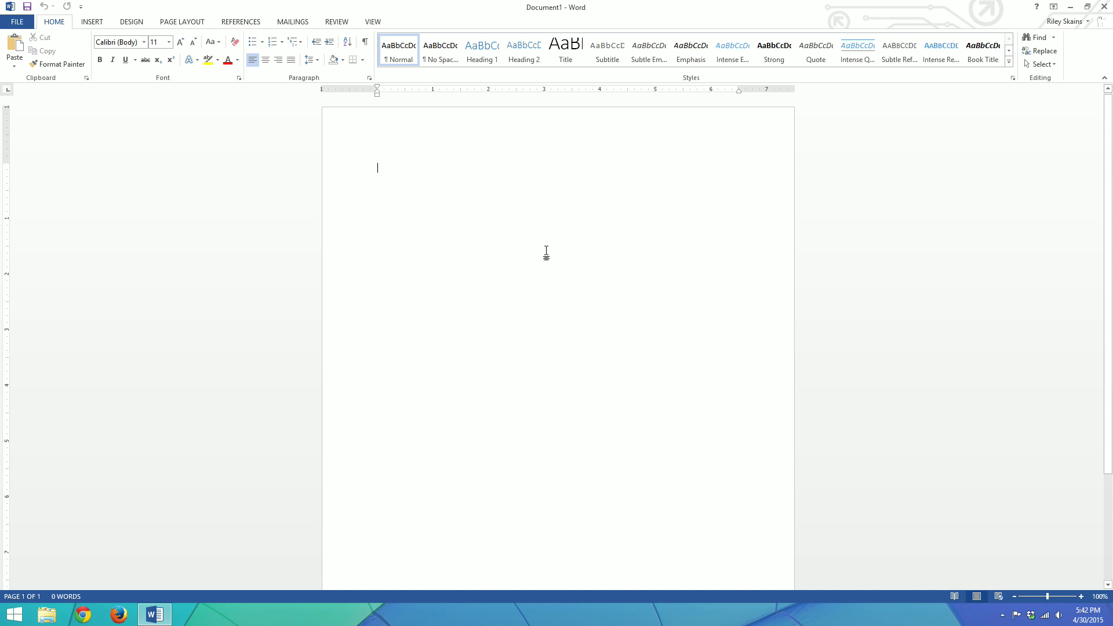
{"action": "left_click", "coordinate": [25, 21]}
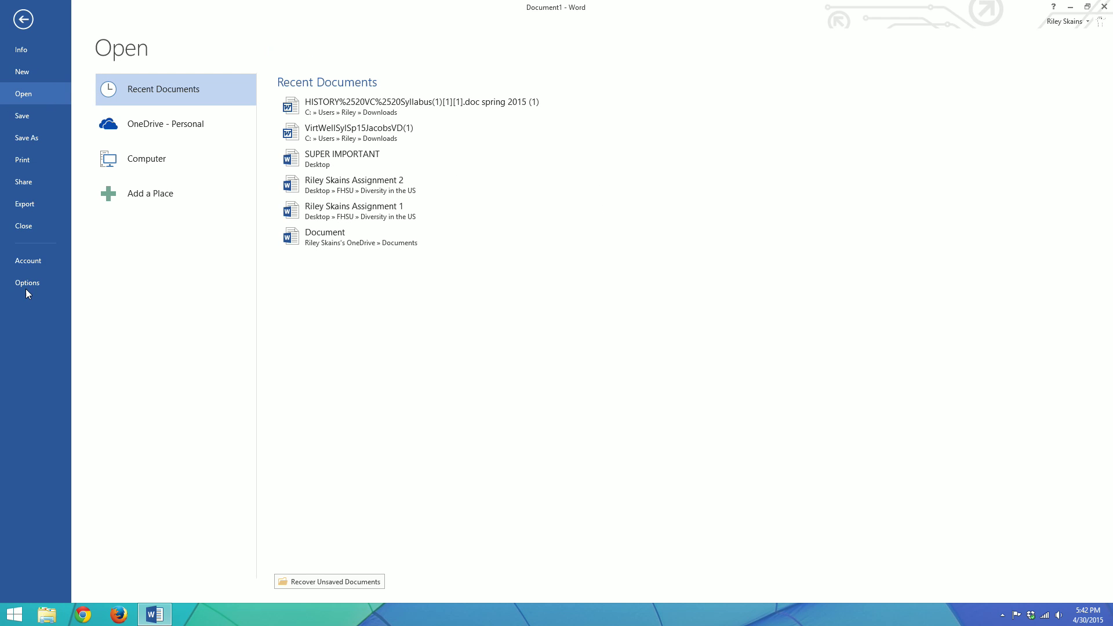
Open Word Options, go to Add-Ins, and list the COM Add-ins with Go.
{"action": "key", "text": "Escape"}
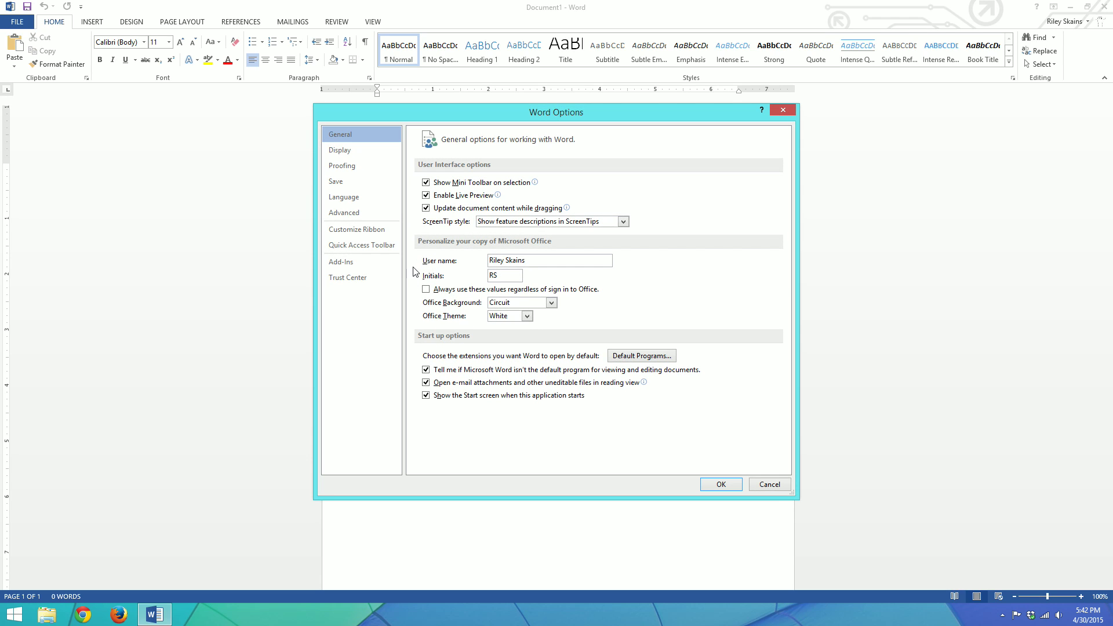
{"action": "left_click", "coordinate": [346, 264]}
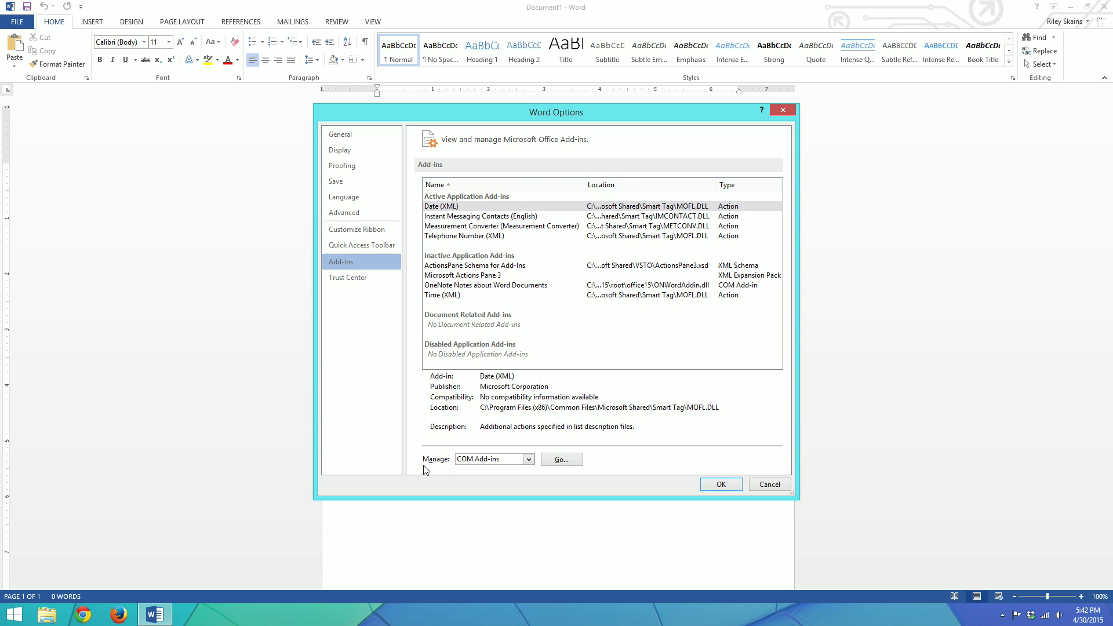
{"action": "left_click", "coordinate": [561, 459]}
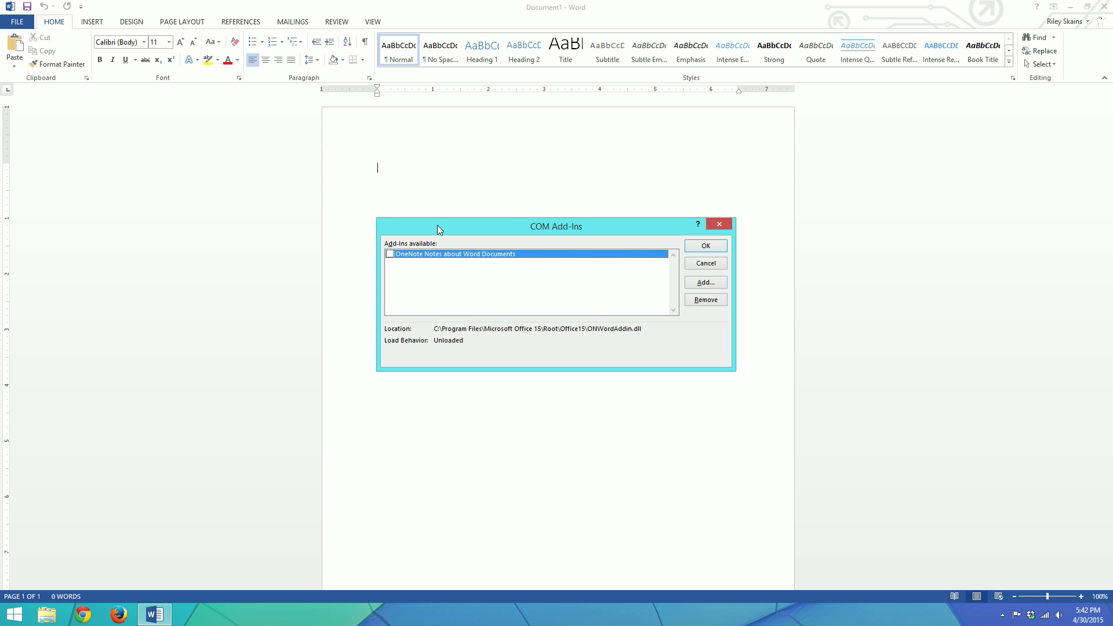
Move the COM Add-Ins dialog, check OneNote Notes about Word Documents is unchecked, and close it.
{"action": "left_click_drag", "start_coordinate": [437, 227], "coordinate": [429, 209]}
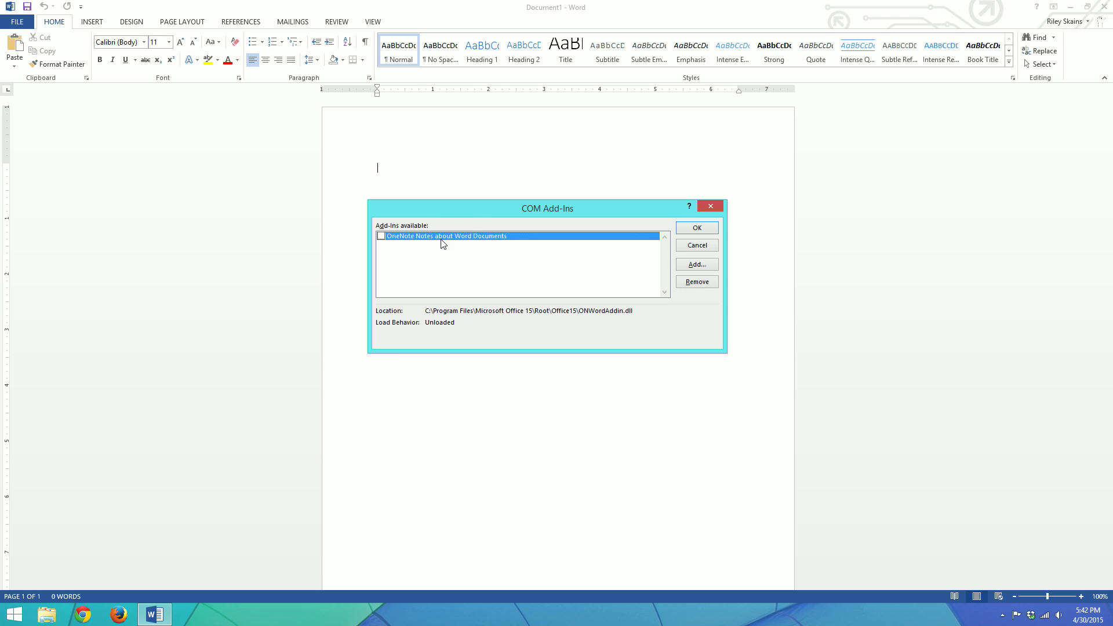
{"action": "left_click_drag", "start_coordinate": [476, 211], "coordinate": [511, 223]}
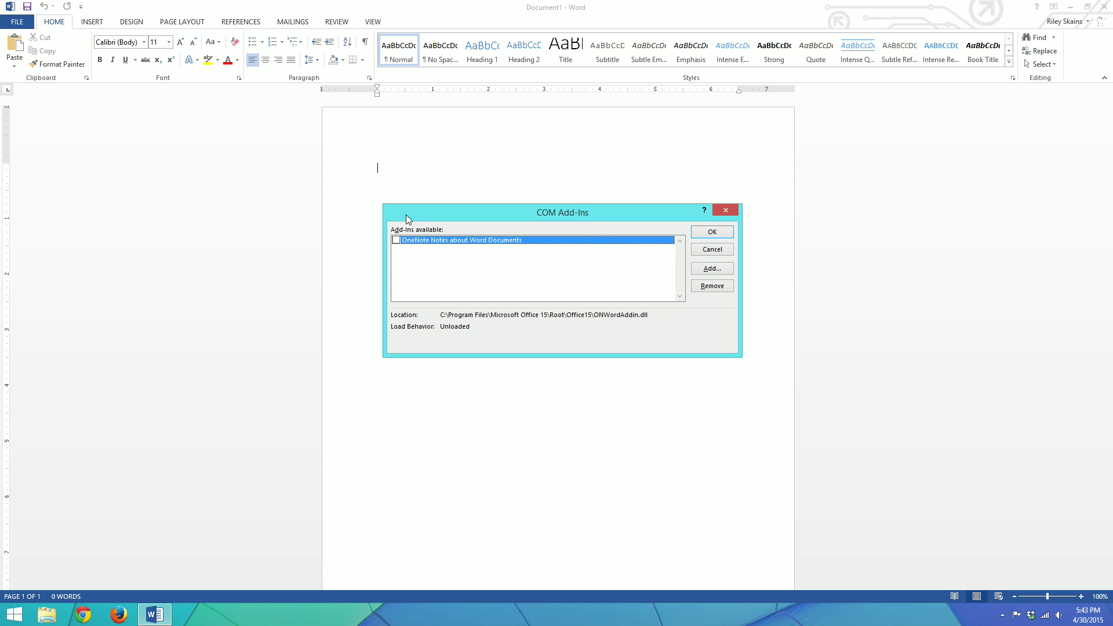
{"action": "left_click_drag", "start_coordinate": [406, 214], "coordinate": [418, 213]}
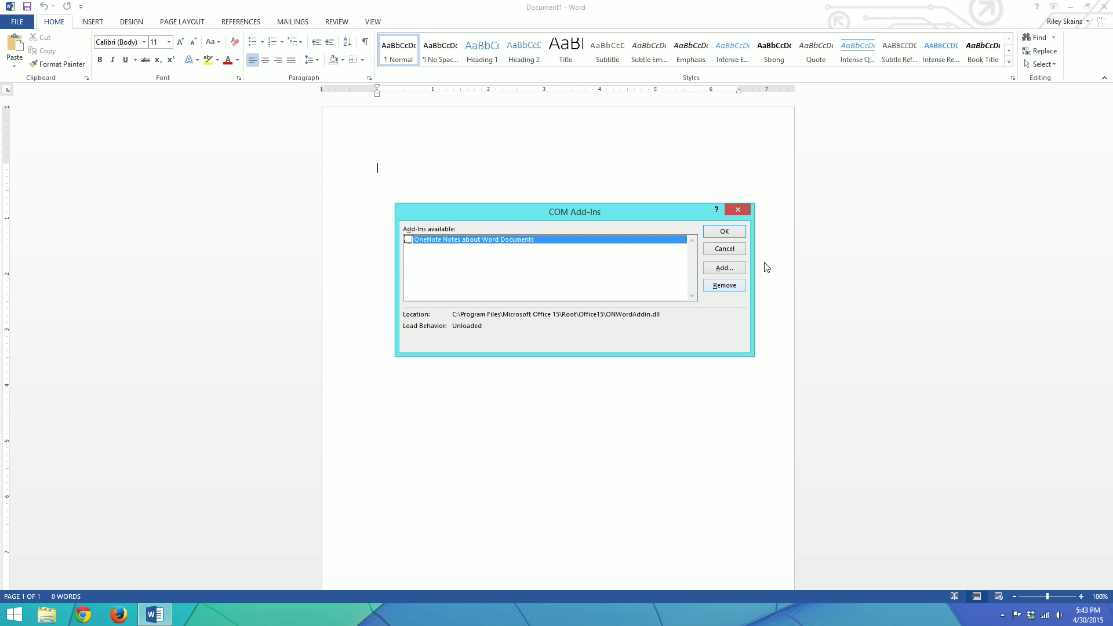
{"action": "left_click", "coordinate": [738, 211]}
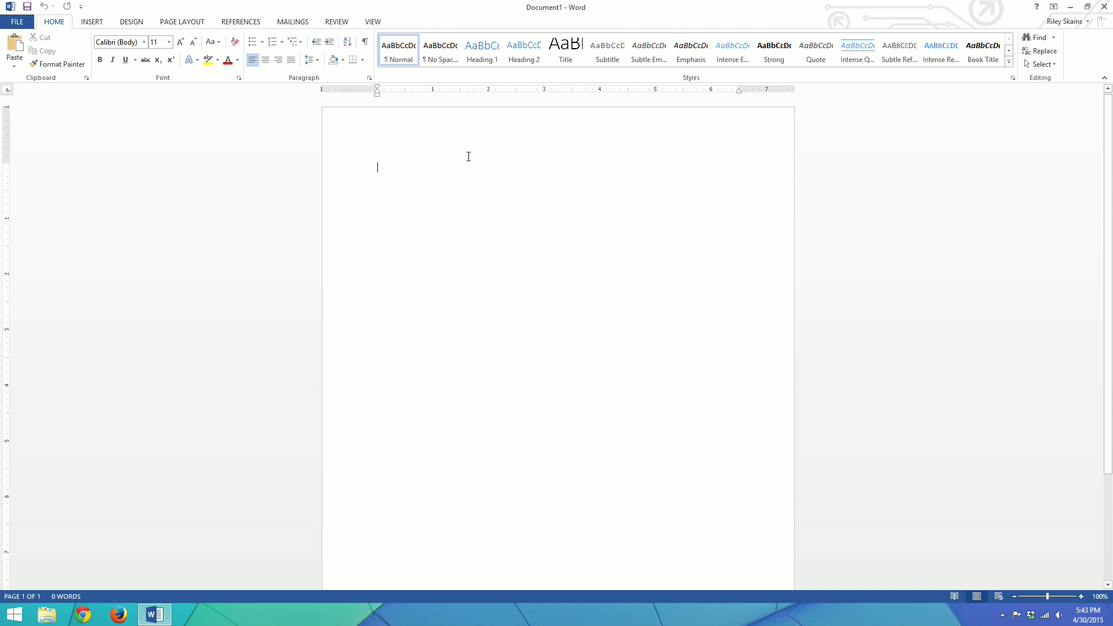